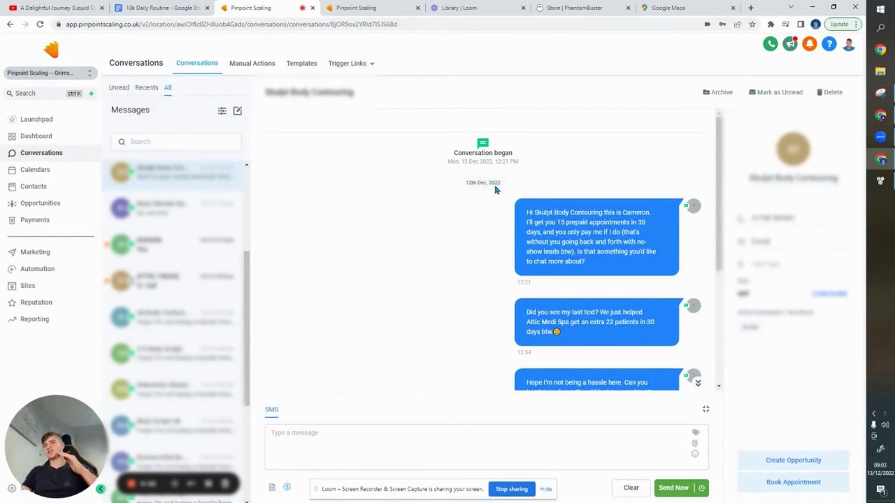
# Step: Open the Cold SMS workflow from Automation and show its first SMS step's 15-prepaid-appointments offer
pyautogui.scroll(-3, 504, 185)
pyautogui.scroll(3, 545, 202)
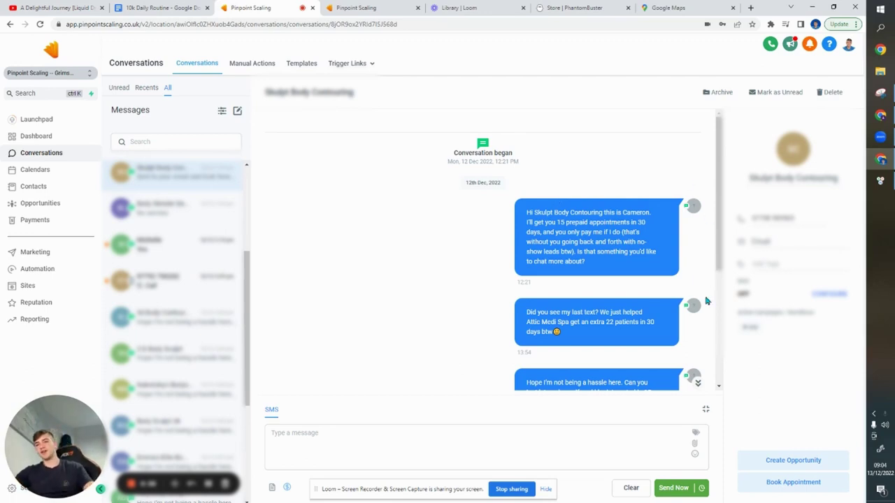
pyautogui.scroll(-3, 632, 267)
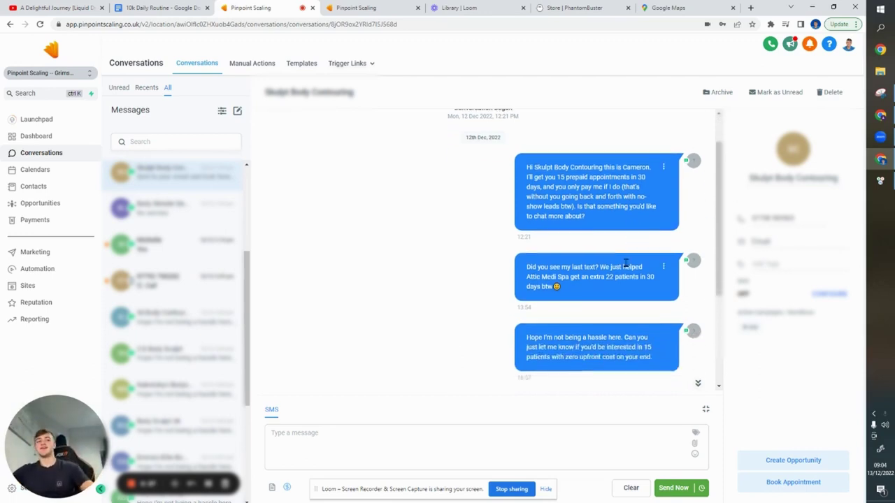
pyautogui.scroll(3, 601, 291)
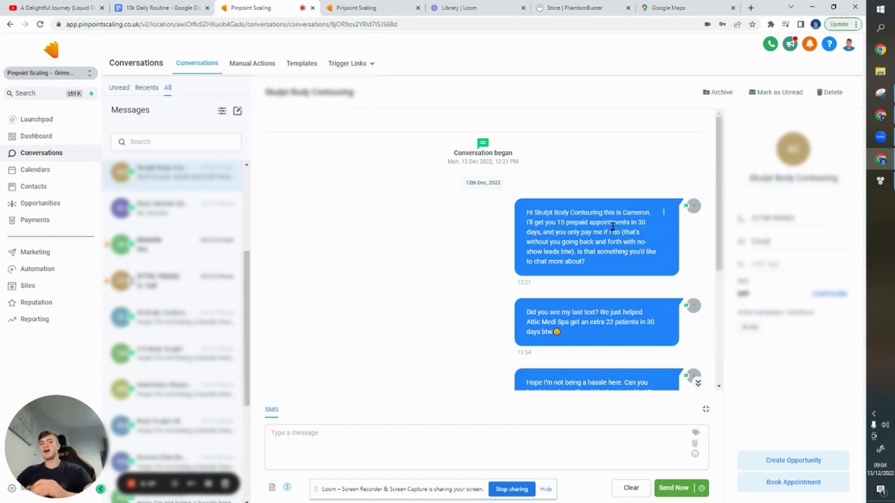
pyautogui.scroll(-1, 605, 309)
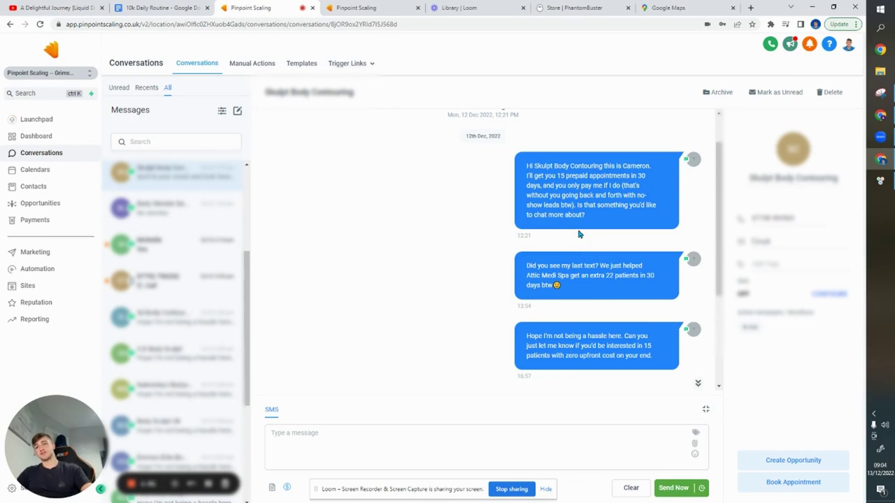
pyautogui.scroll(-3, 525, 367)
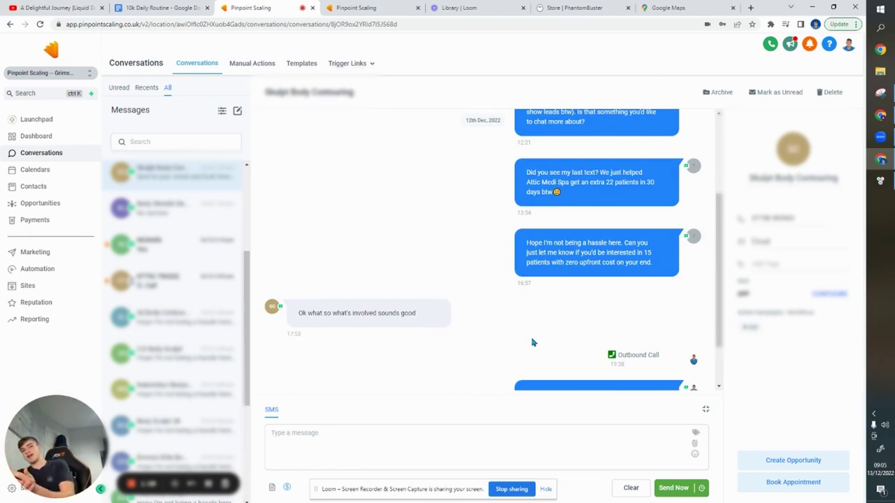
pyautogui.scroll(-2, 528, 311)
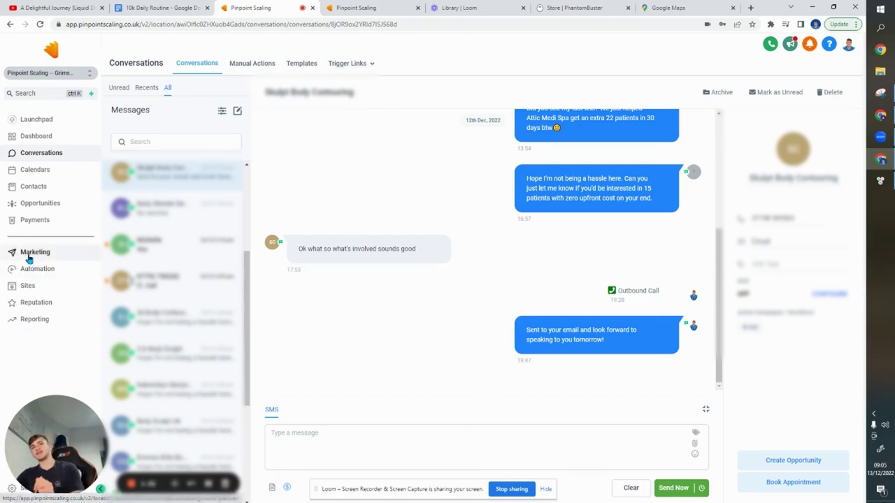
pyautogui.click(36, 277)
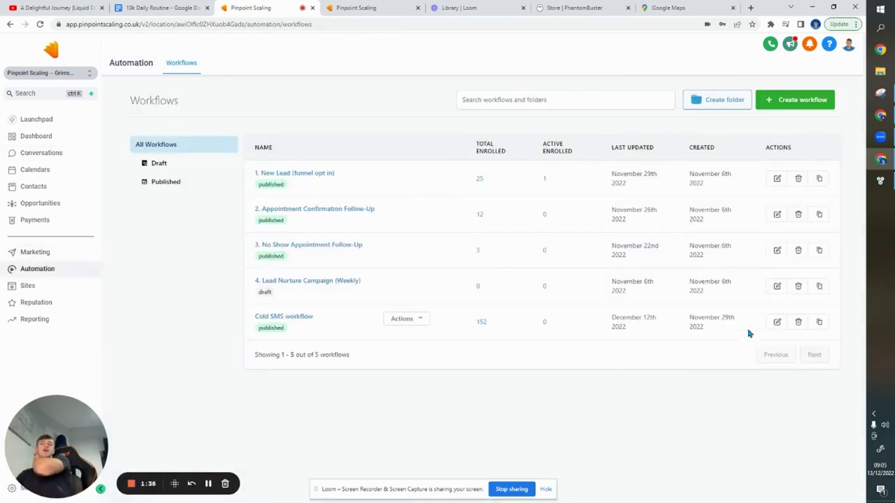
pyautogui.click(778, 323)
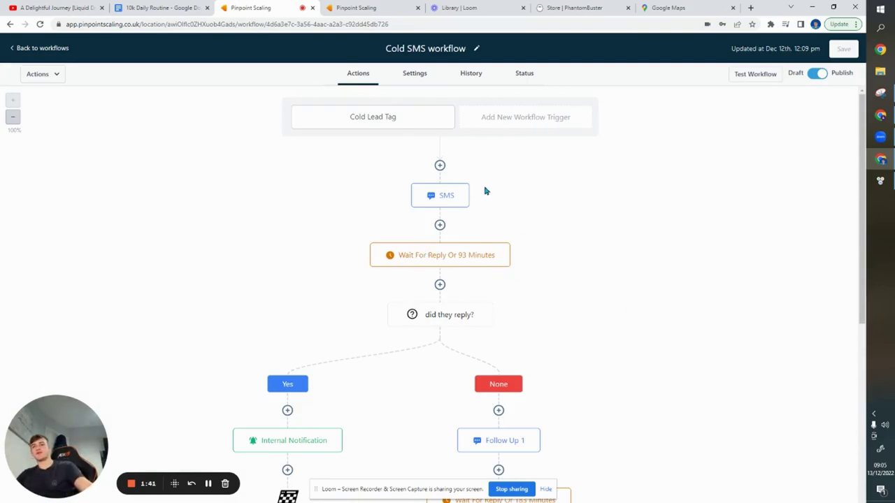
pyautogui.click(446, 202)
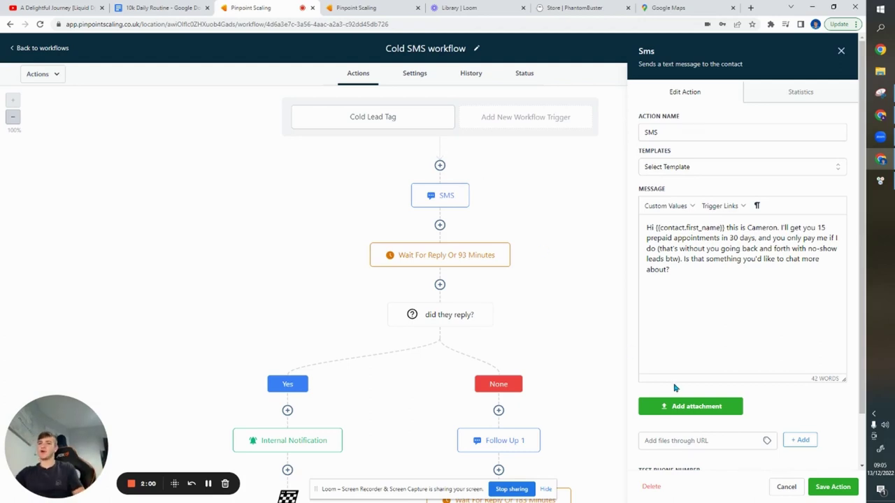
# Step: Re-save the first SMS step and the 93-minute wait-for-reply step
pyautogui.click(830, 486)
pyautogui.scroll(-1, 430, 223)
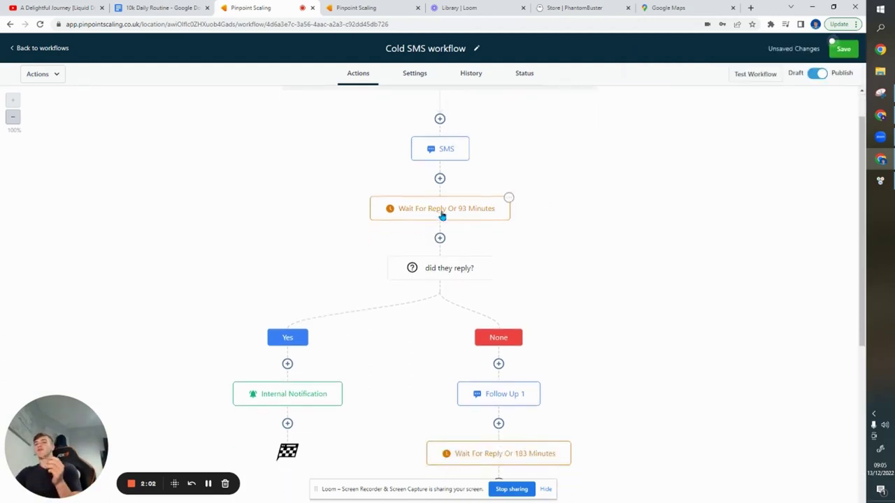
pyautogui.click(436, 213)
pyautogui.click(831, 485)
# Step: Re-save the Follow Up 1 message and the Internal Notification step
pyautogui.scroll(-1, 517, 275)
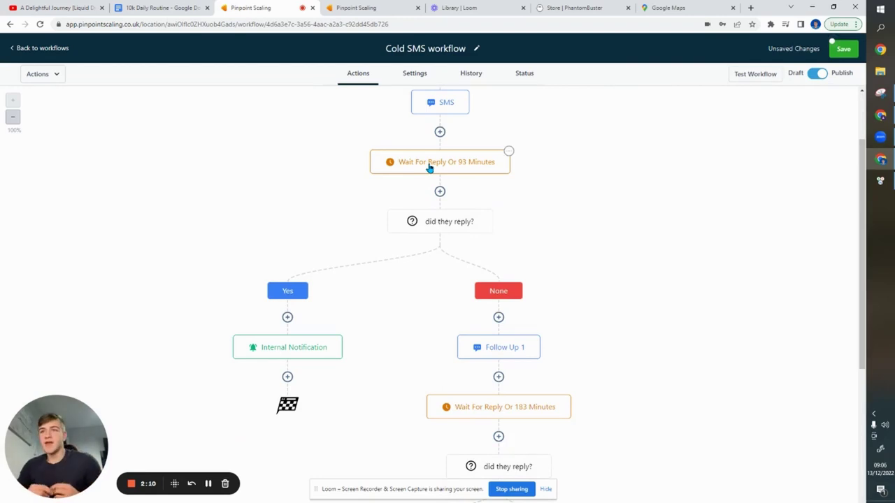
pyautogui.click(489, 349)
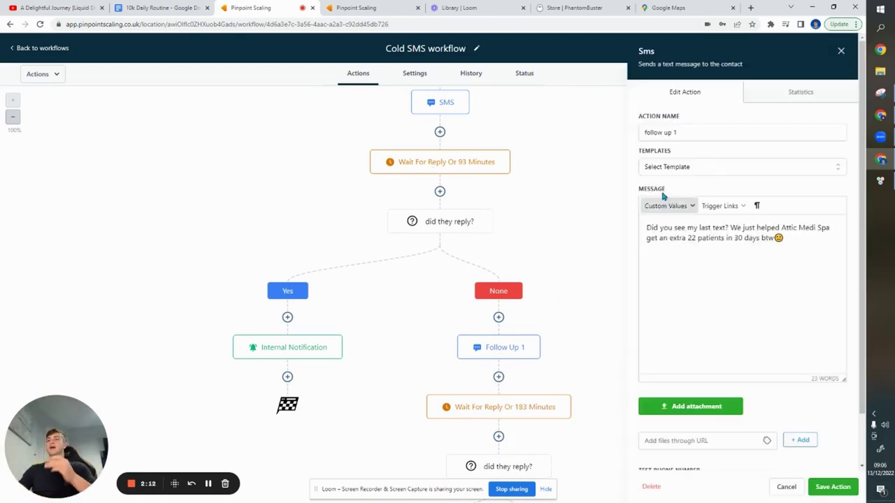
pyautogui.click(824, 487)
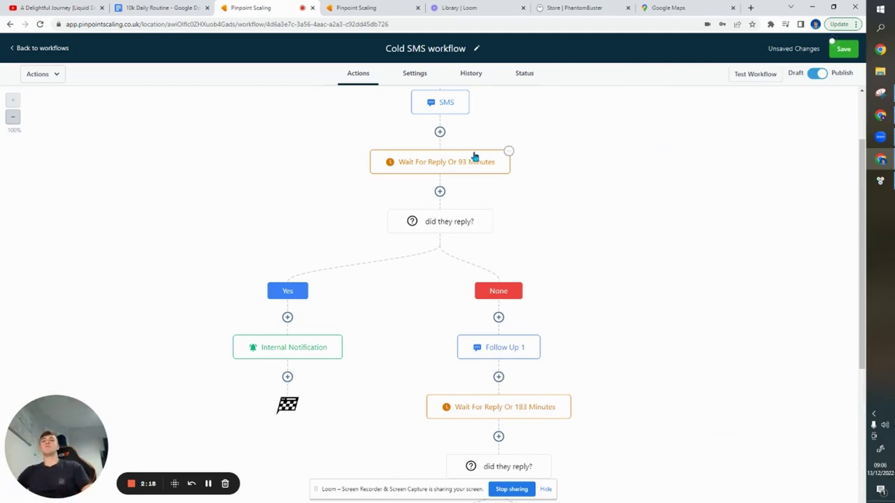
pyautogui.click(283, 352)
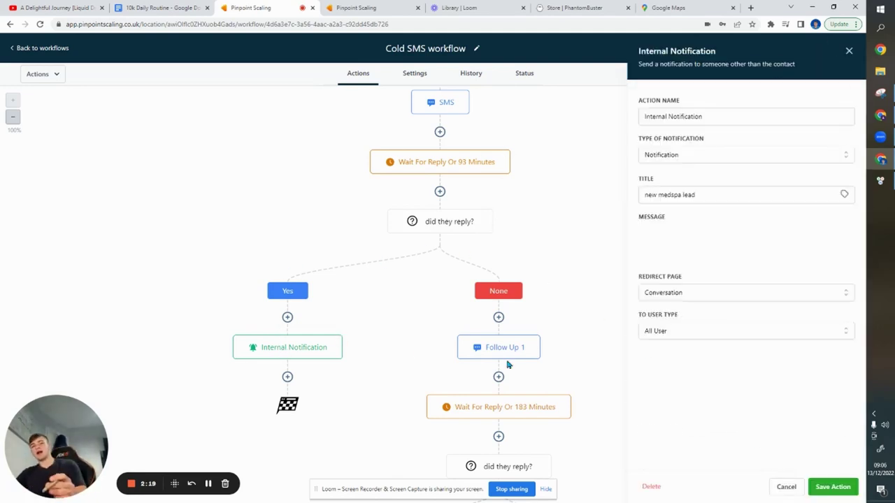
pyautogui.click(824, 486)
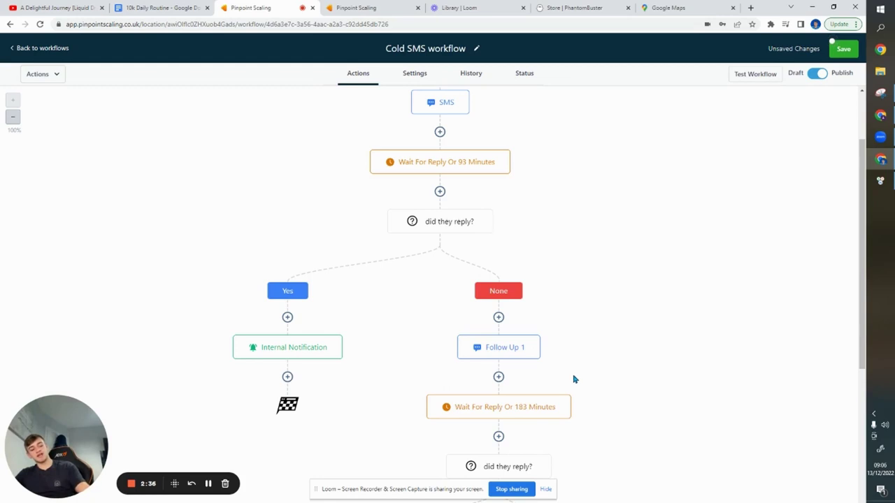
# Step: Re-save the Follow Up 1 message in the Cold SMS workflow
pyautogui.scroll(-1, 490, 321)
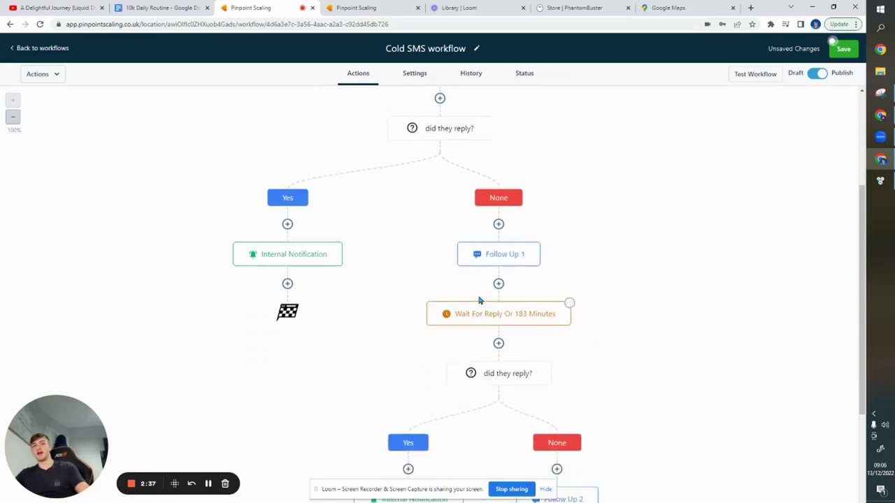
pyautogui.click(485, 246)
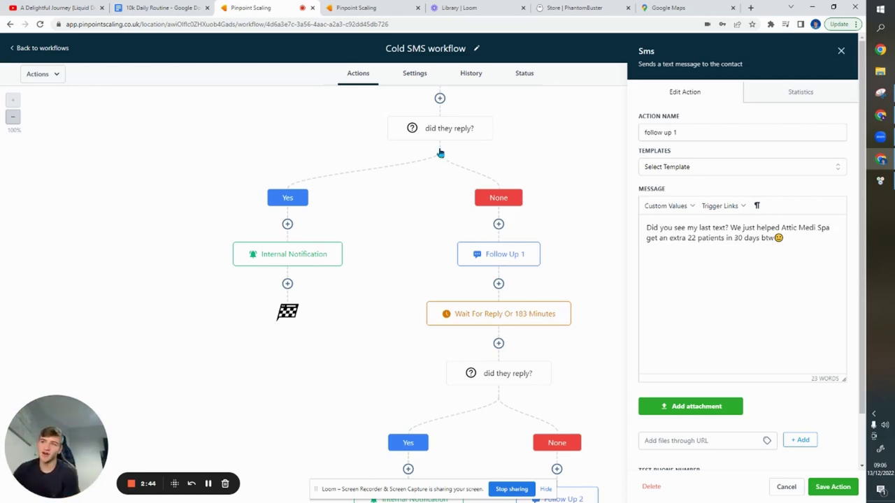
pyautogui.click(825, 486)
# Step: Re-save the second Internal Notification step further down the workflow
pyautogui.scroll(-2, 592, 342)
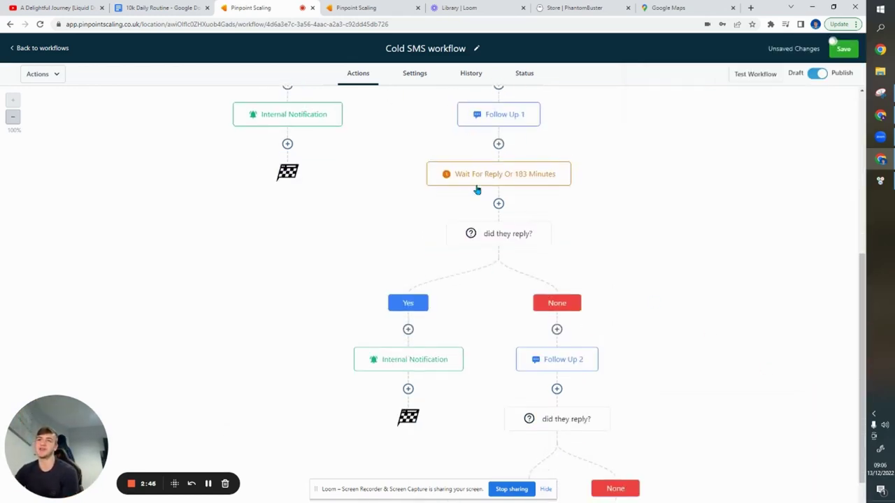
pyautogui.scroll(1, 473, 160)
pyautogui.scroll(-2, 473, 154)
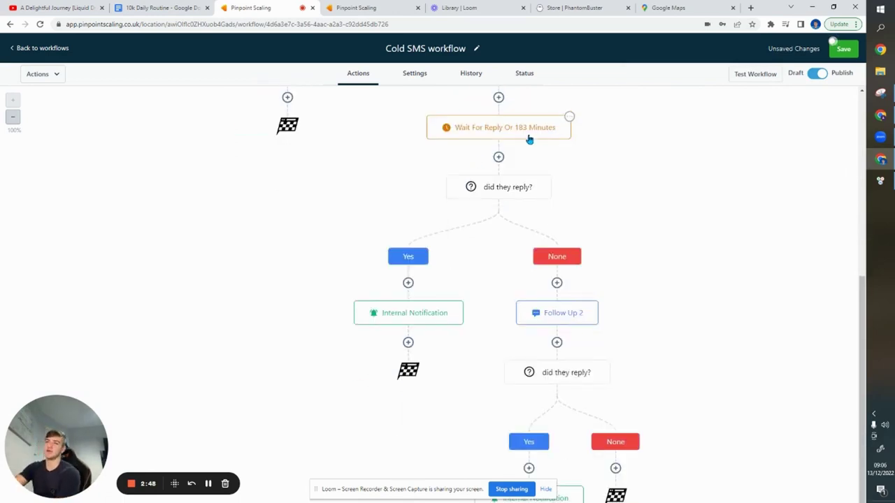
pyautogui.scroll(1, 534, 203)
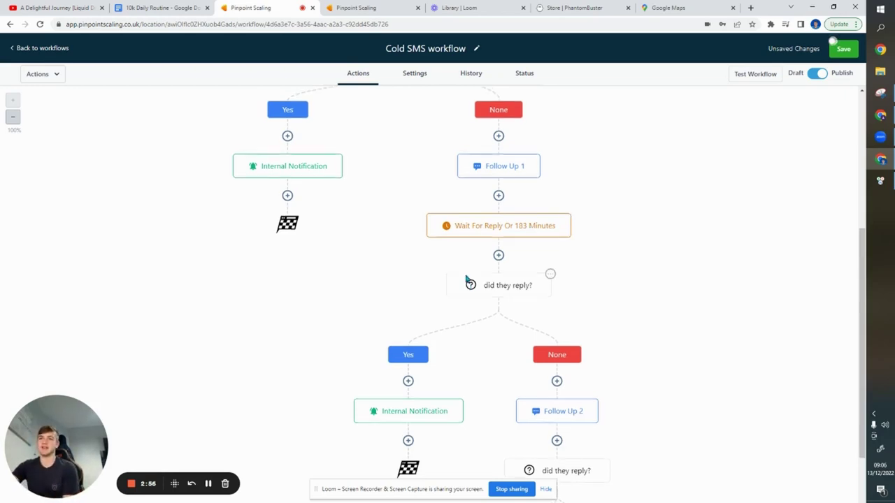
pyautogui.scroll(-1, 493, 195)
pyautogui.scroll(-1, 498, 202)
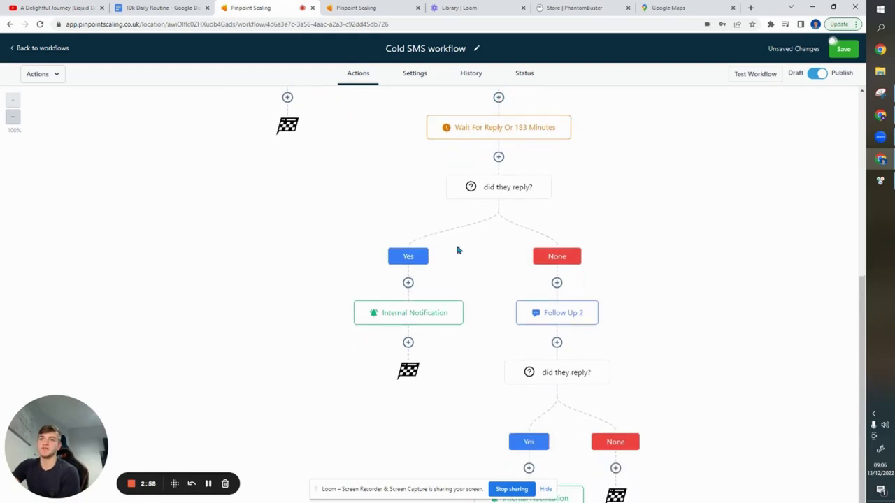
pyautogui.click(403, 314)
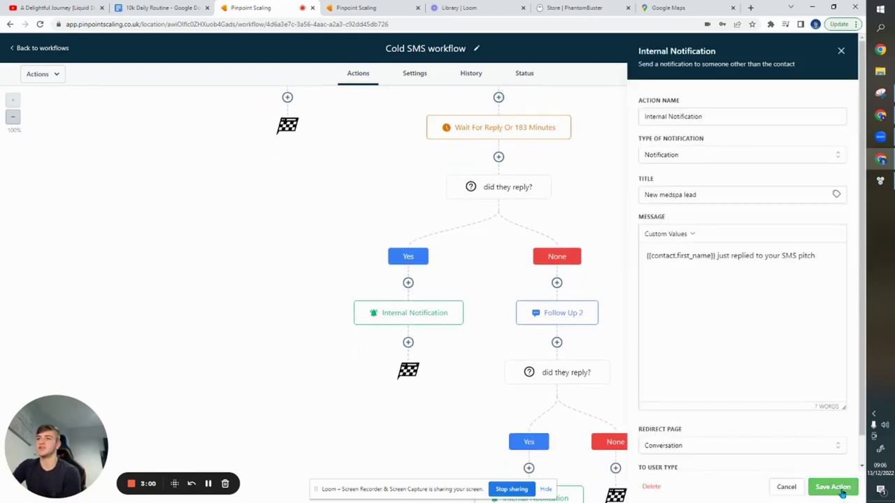
pyautogui.click(833, 487)
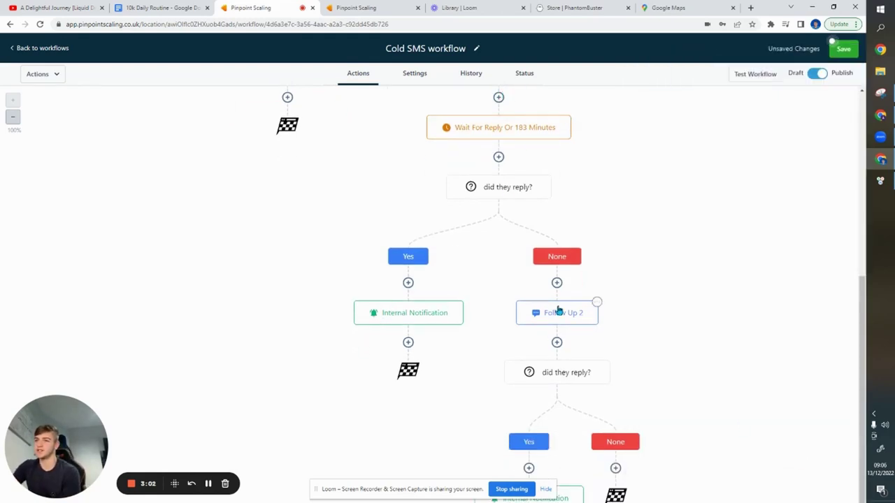
# Step: Re-save the Follow Up 2 message for contacts who haven't replied
pyautogui.scroll(-2, 526, 274)
pyautogui.scroll(1, 533, 276)
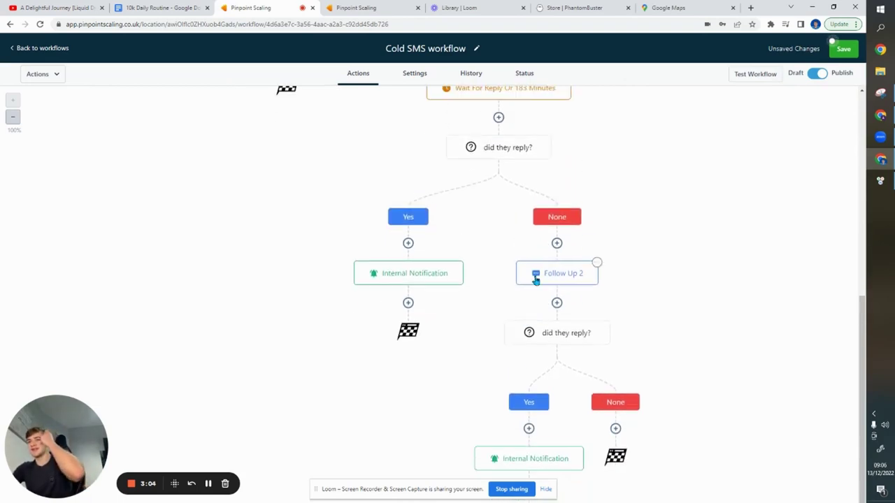
pyautogui.click(552, 275)
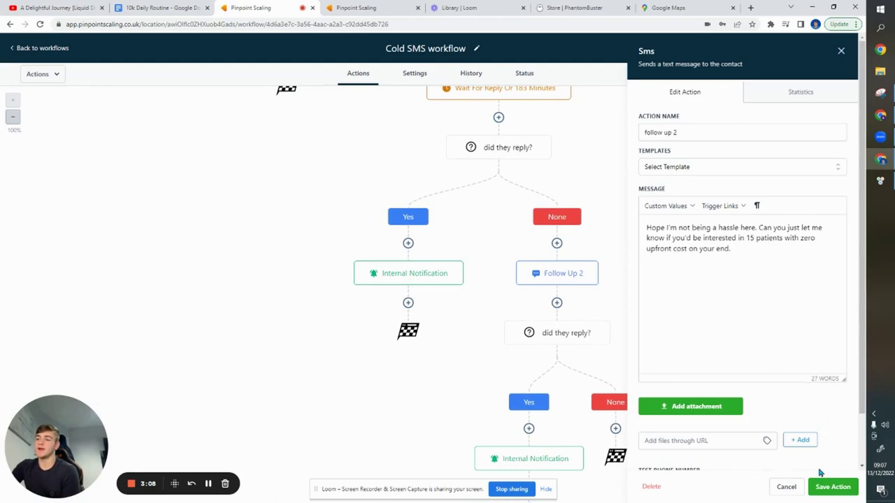
pyautogui.click(830, 486)
pyautogui.scroll(-1, 626, 270)
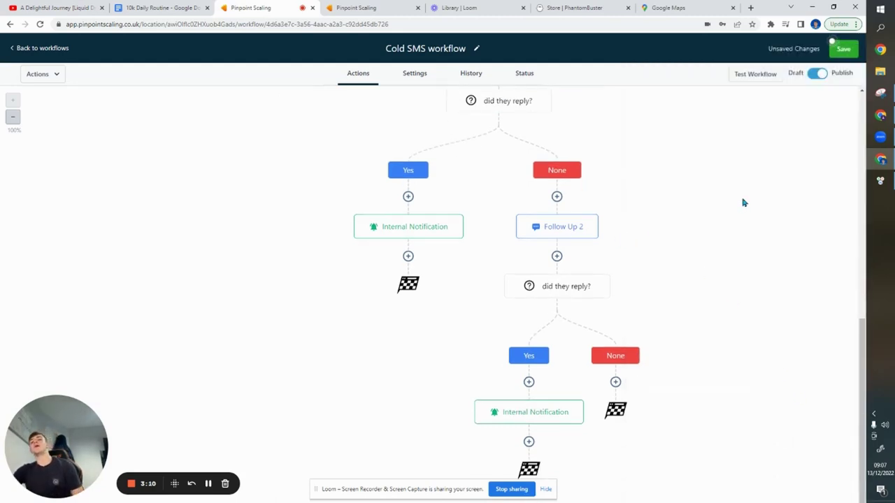
# Step: Save the Cold SMS workflow and return to the Workflows list
pyautogui.click(832, 56)
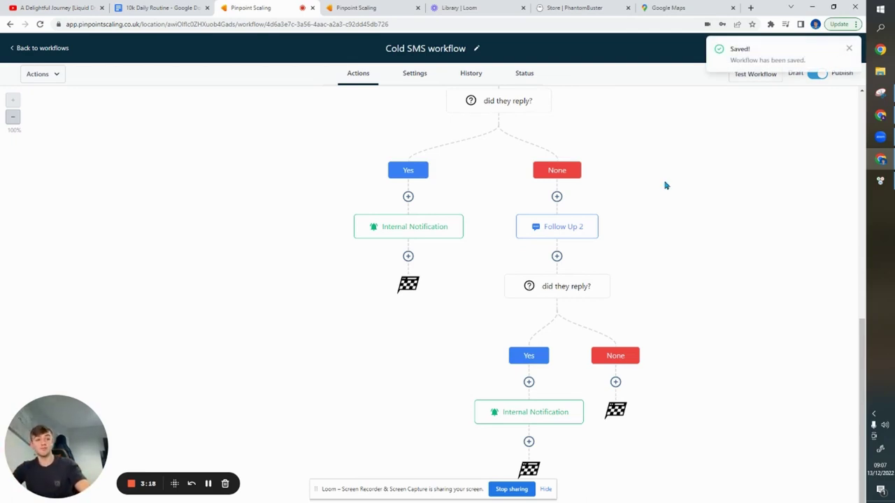
pyautogui.click(34, 48)
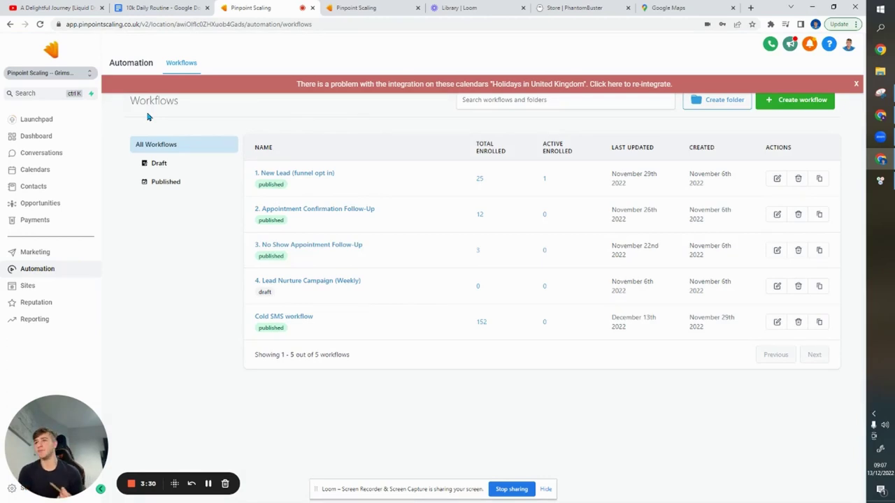
# Step: Close the red calendar-integration warning banner above the Workflows list
pyautogui.click(857, 84)
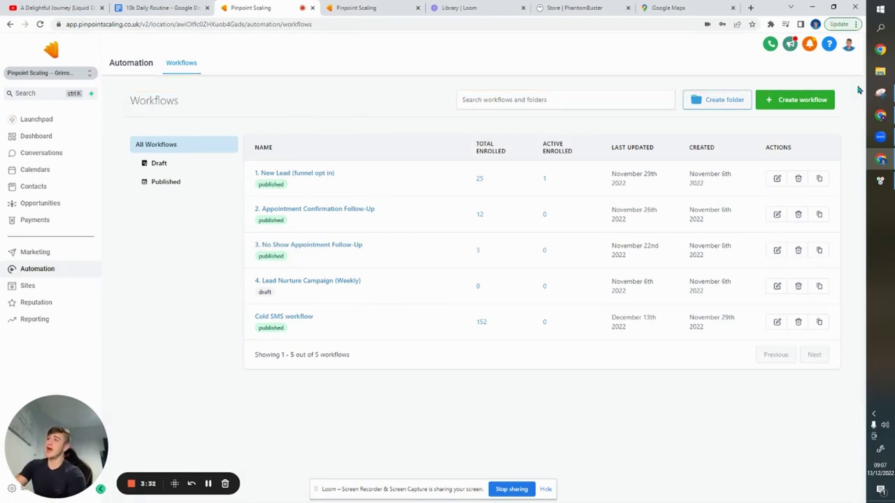